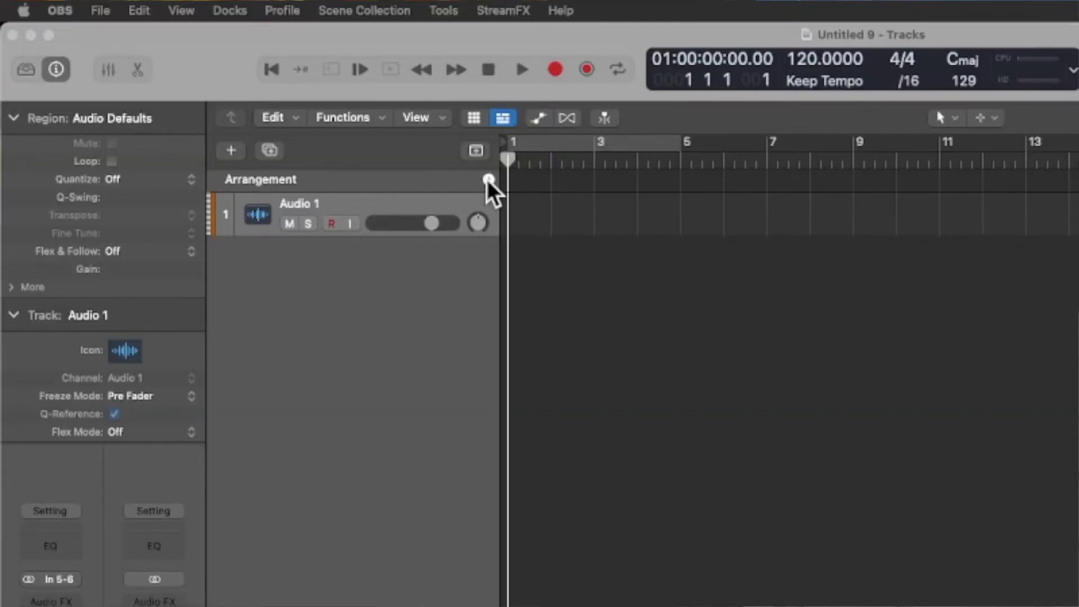
# Step: Add Intro and Verse markers to the Arrangement track, then hide the global tracks
pyautogui.click(488, 178)
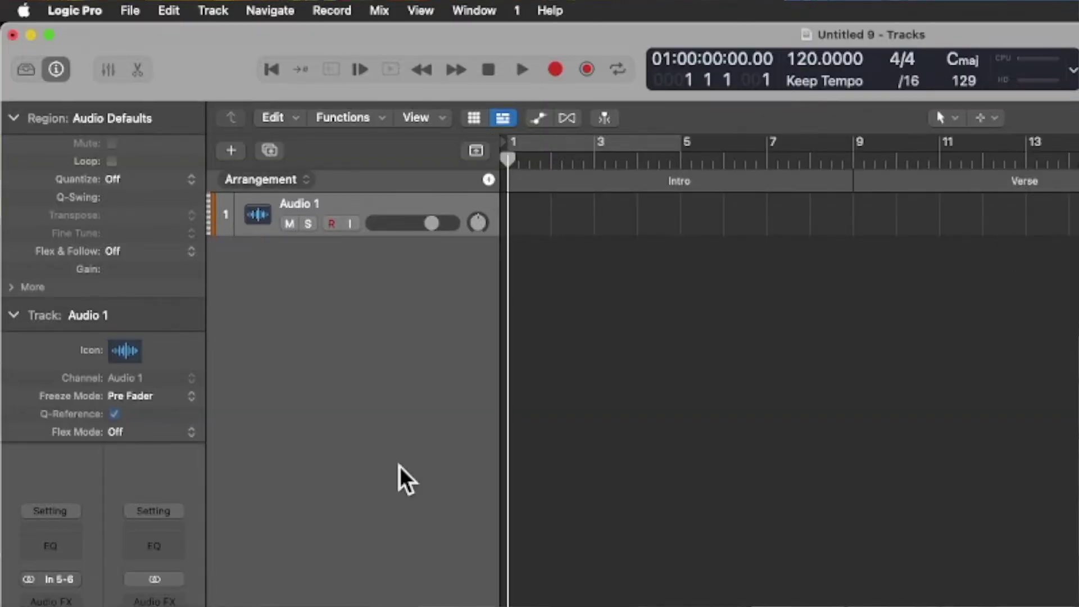
pyautogui.press('g')
pyautogui.click(476, 150)
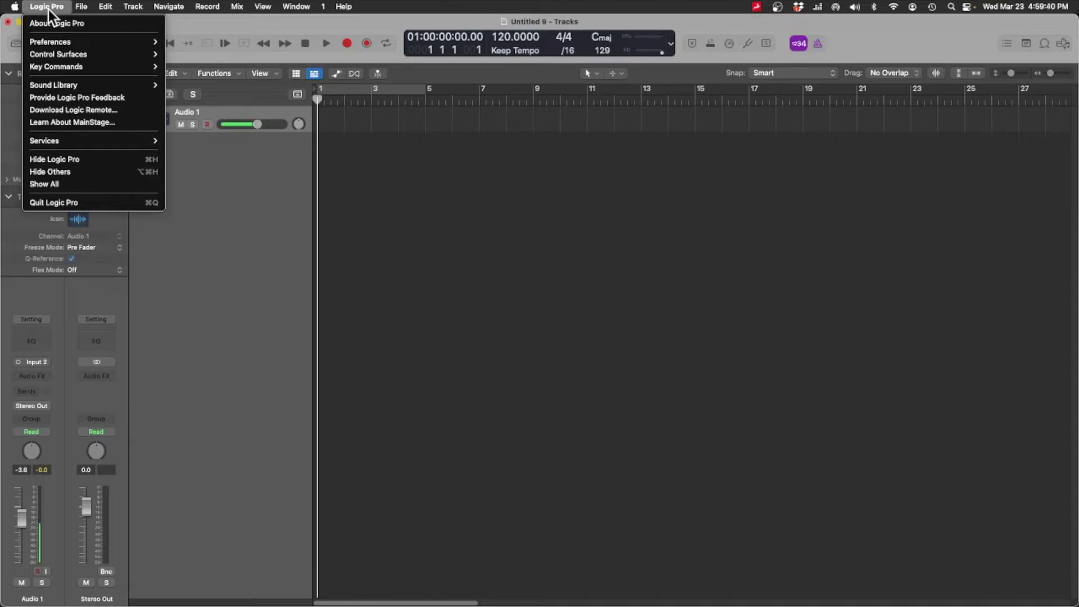
# Step: Open Controller Assignments in Expert View and move the window clear of the track header
pyautogui.moveTo(150, 51)
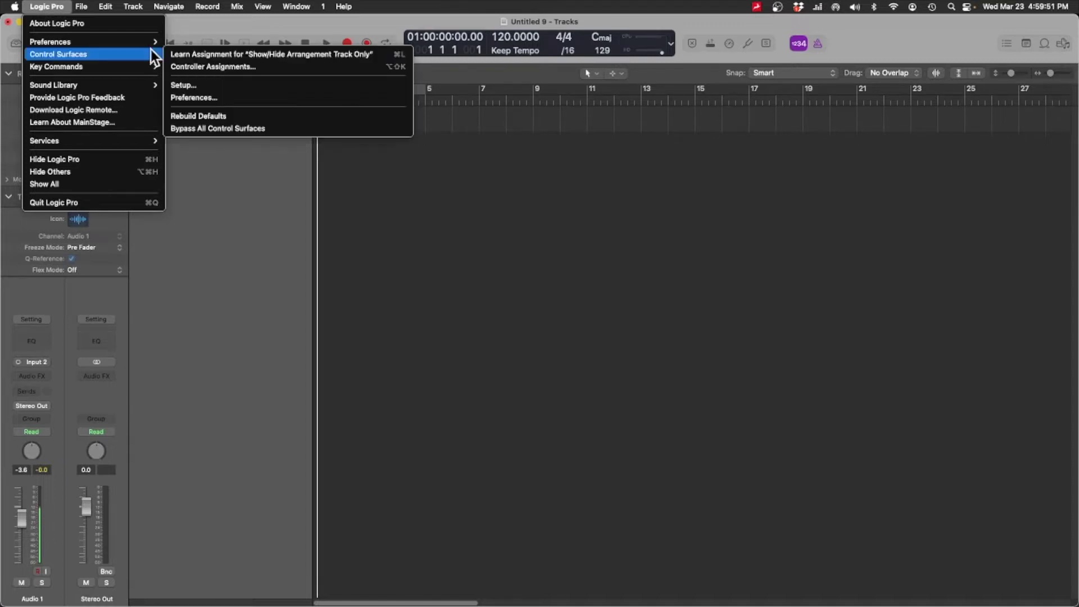
pyautogui.click(216, 65)
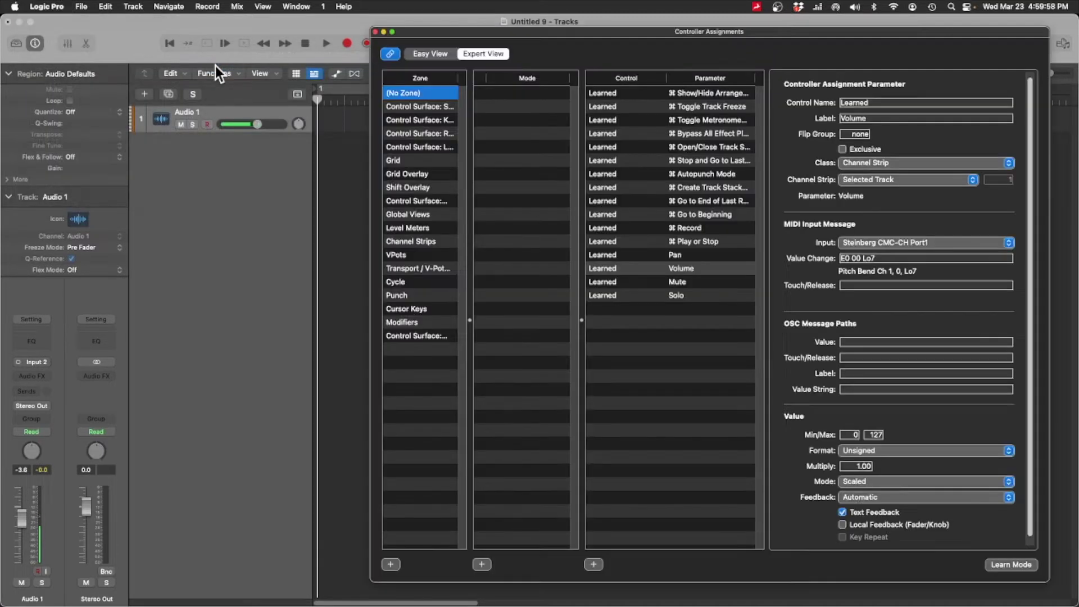
pyautogui.moveTo(521, 32); pyautogui.dragTo(324, 16)
pyautogui.click(234, 82)
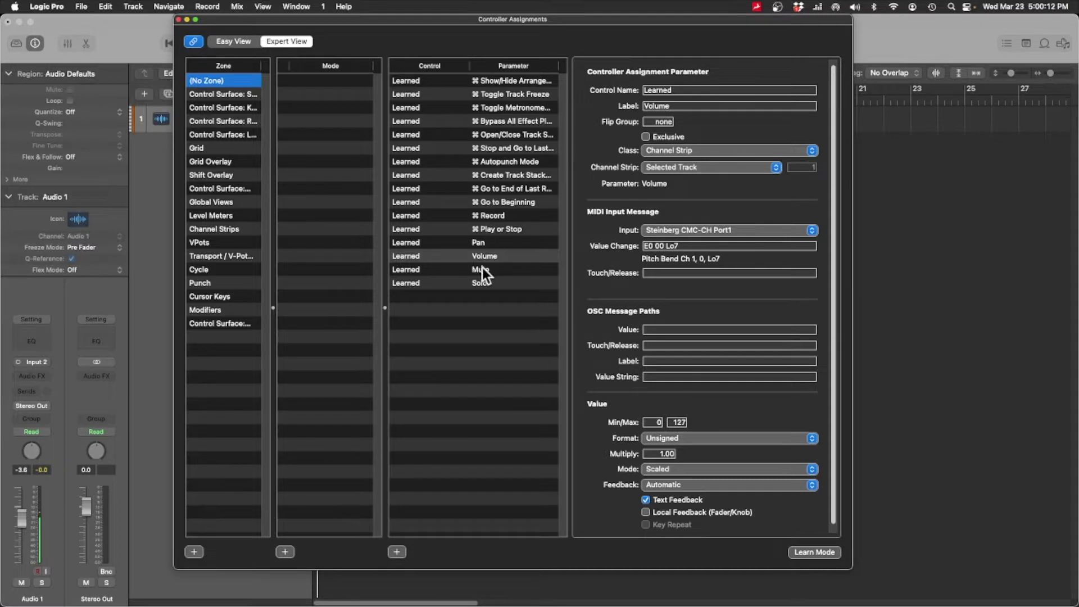
pyautogui.moveTo(563, 23); pyautogui.dragTo(736, 36)
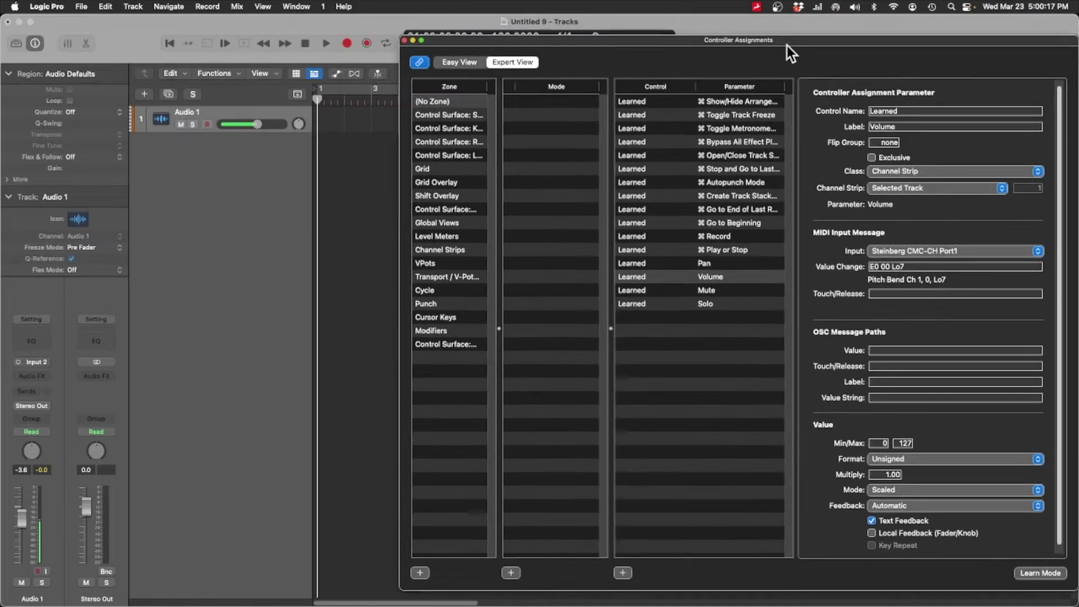
# Step: In Learn Mode, assign a CMC-CH fader to Audio 1's volume slider
pyautogui.click(1039, 573)
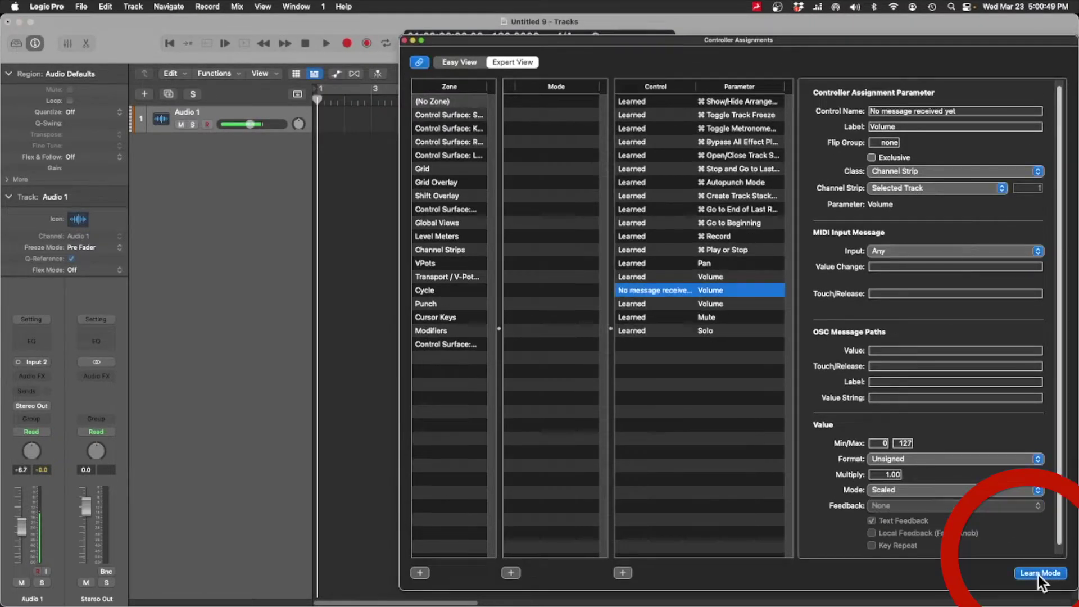
pyautogui.click(260, 126)
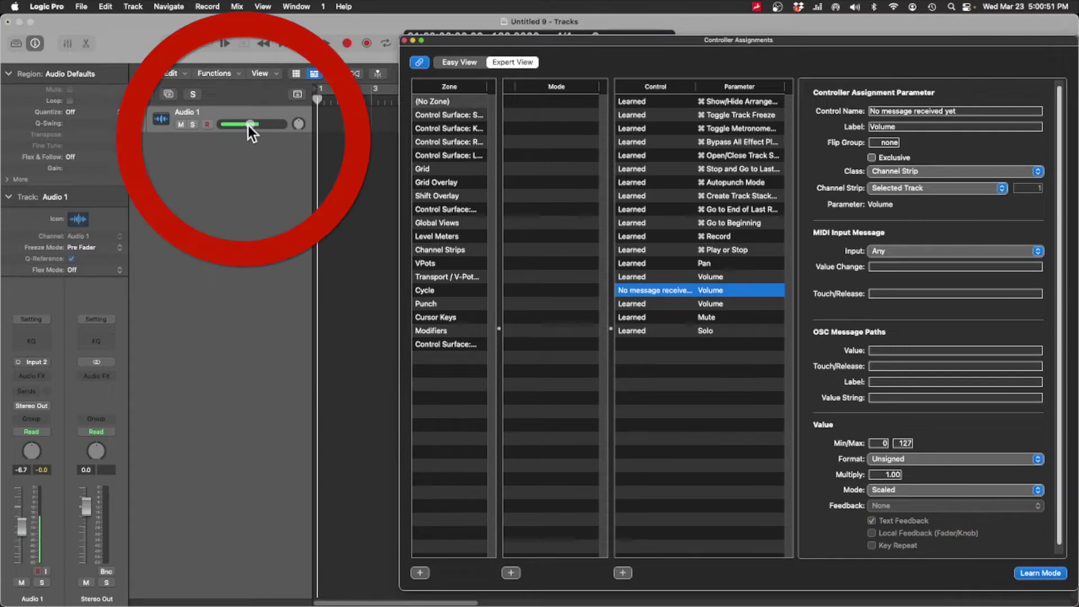
pyautogui.moveTo(248, 126); pyautogui.dragTo(283, 124)
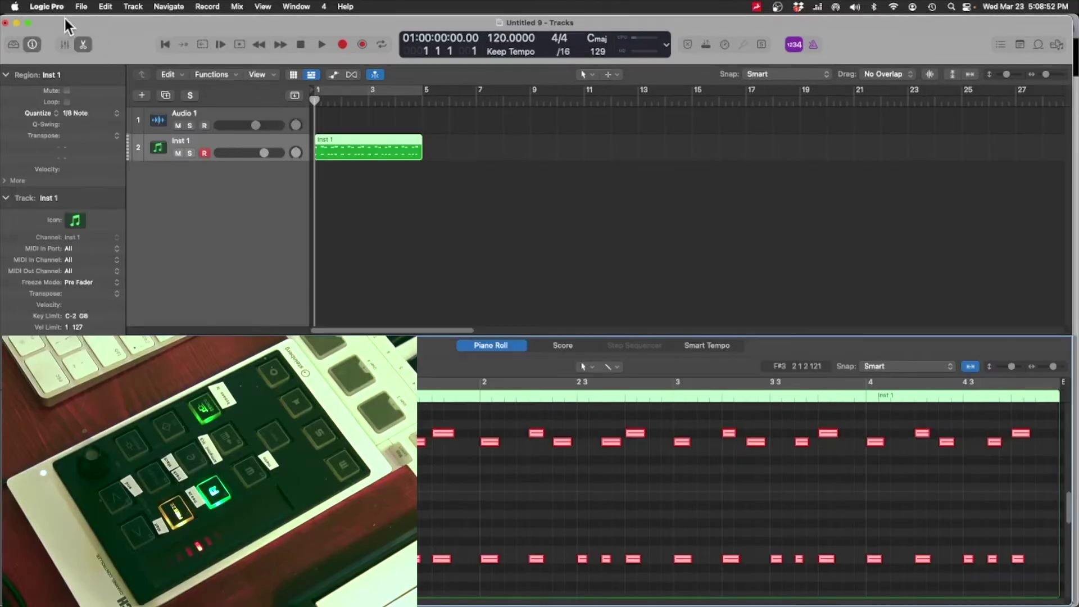
# Step: Learn a CMC-CH button for the Stop and Go to Beginning key command, then close Key Commands
pyautogui.click(59, 8)
pyautogui.moveTo(83, 63)
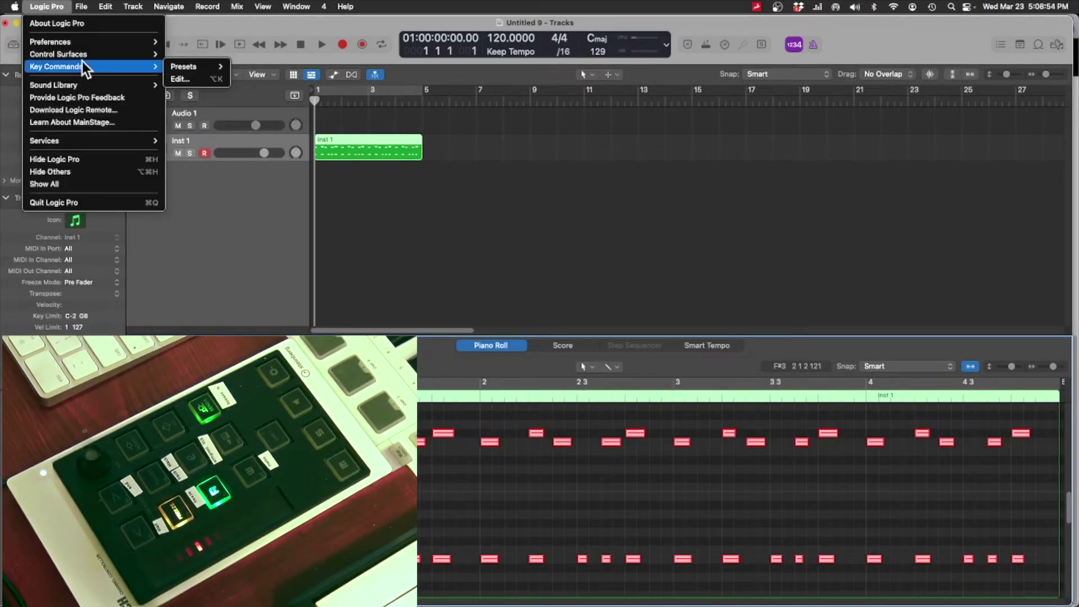
pyautogui.click(193, 79)
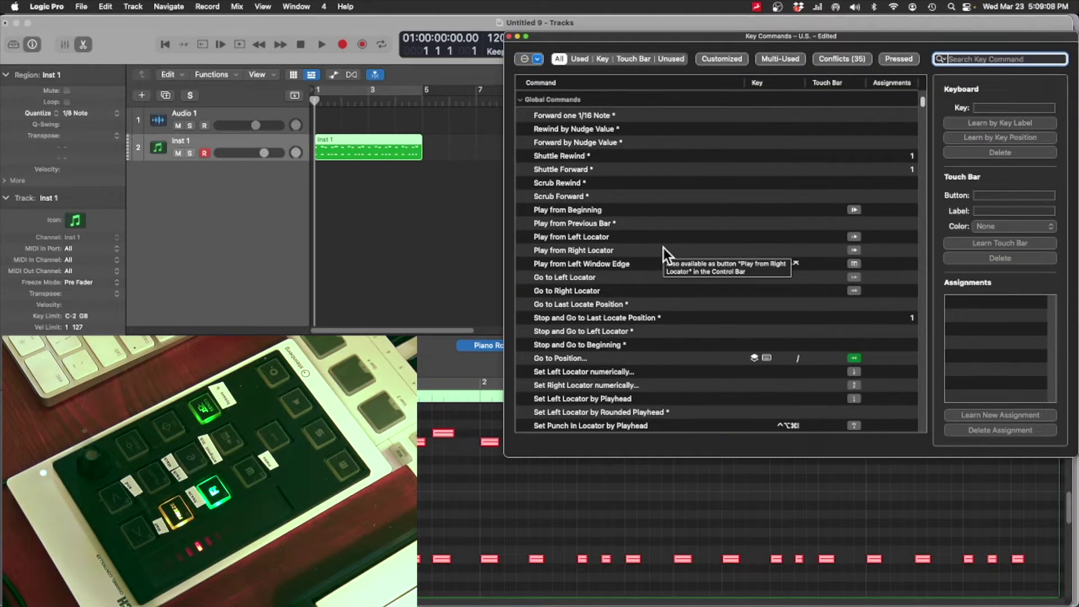
pyautogui.scroll(-1, 664, 247)
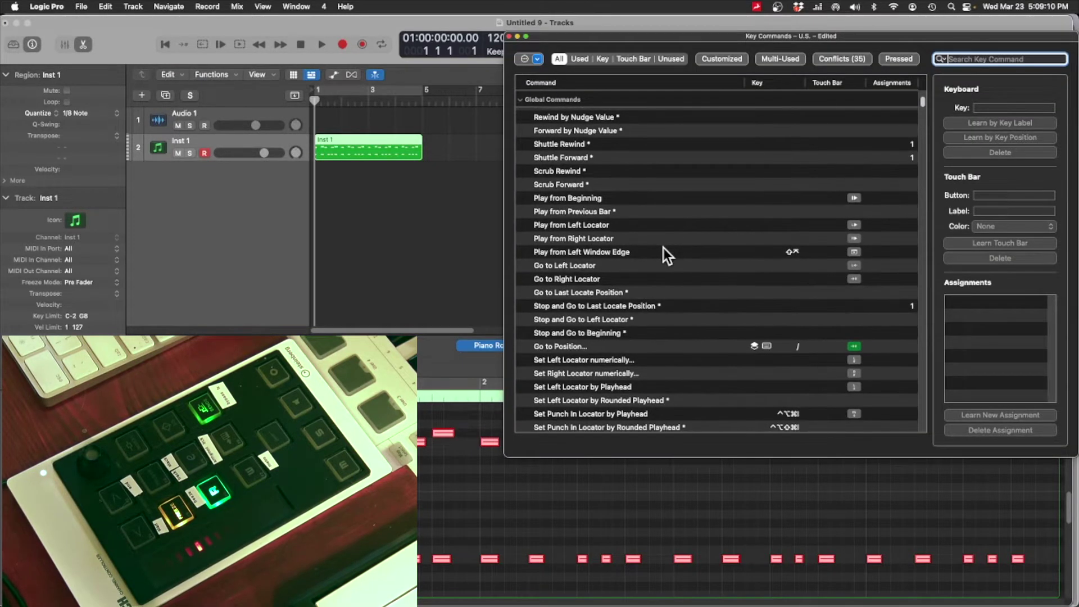
pyautogui.click(703, 333)
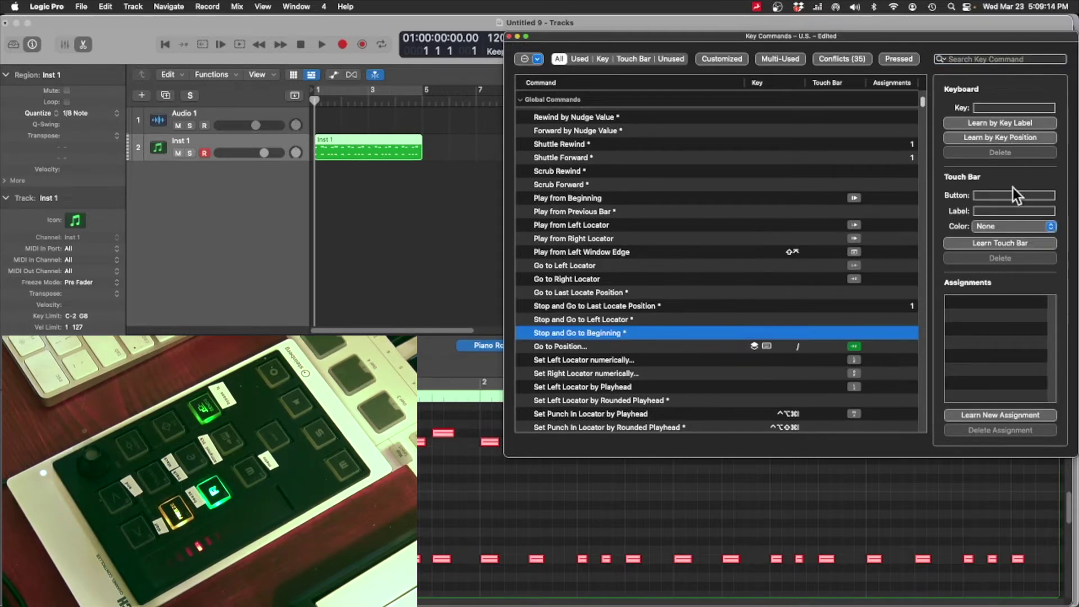
pyautogui.click(1026, 416)
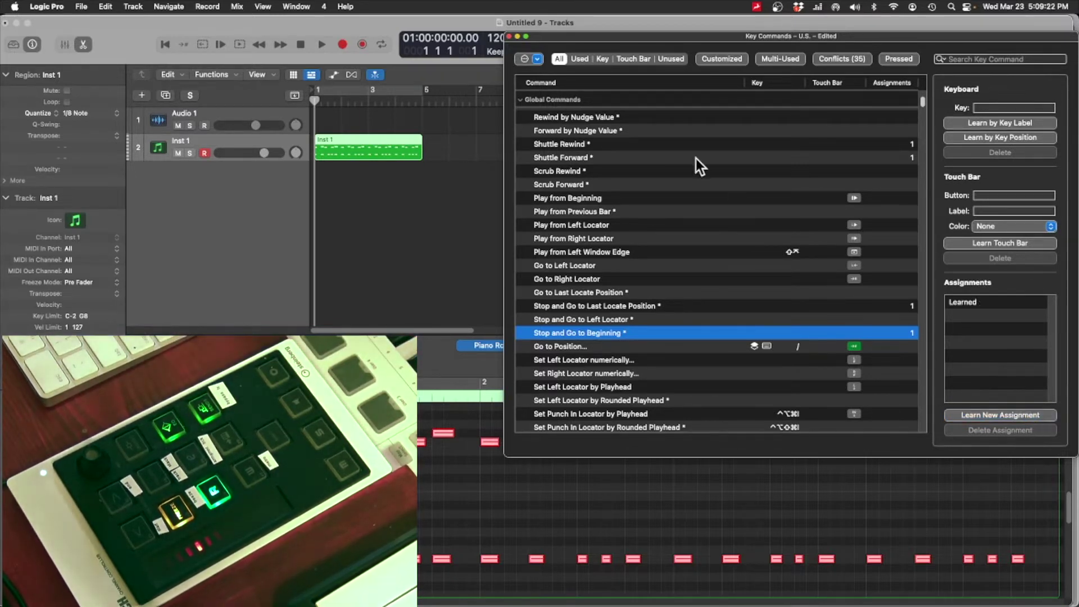
pyautogui.click(509, 36)
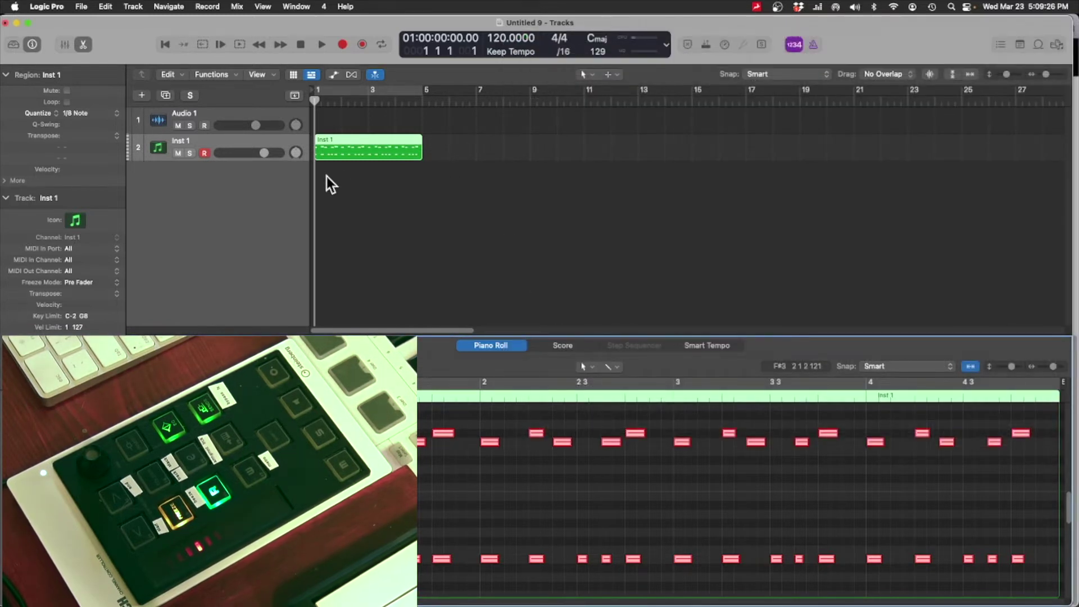
pyautogui.press('space')
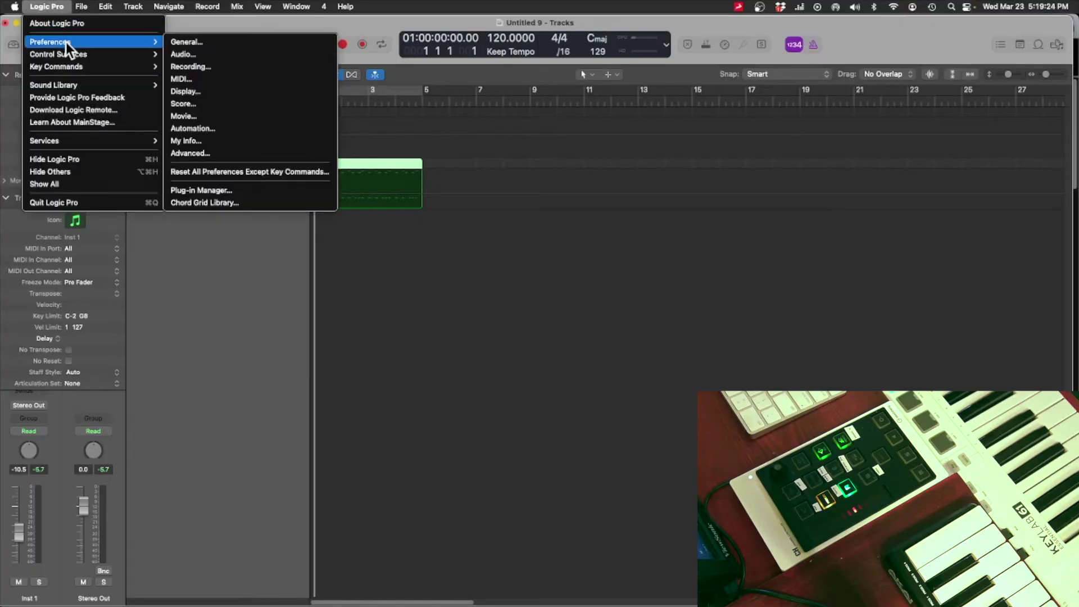
# Step: Turn Automation Quick Access on in Automation preferences and learn a CMC-CH knob for it
pyautogui.click(203, 129)
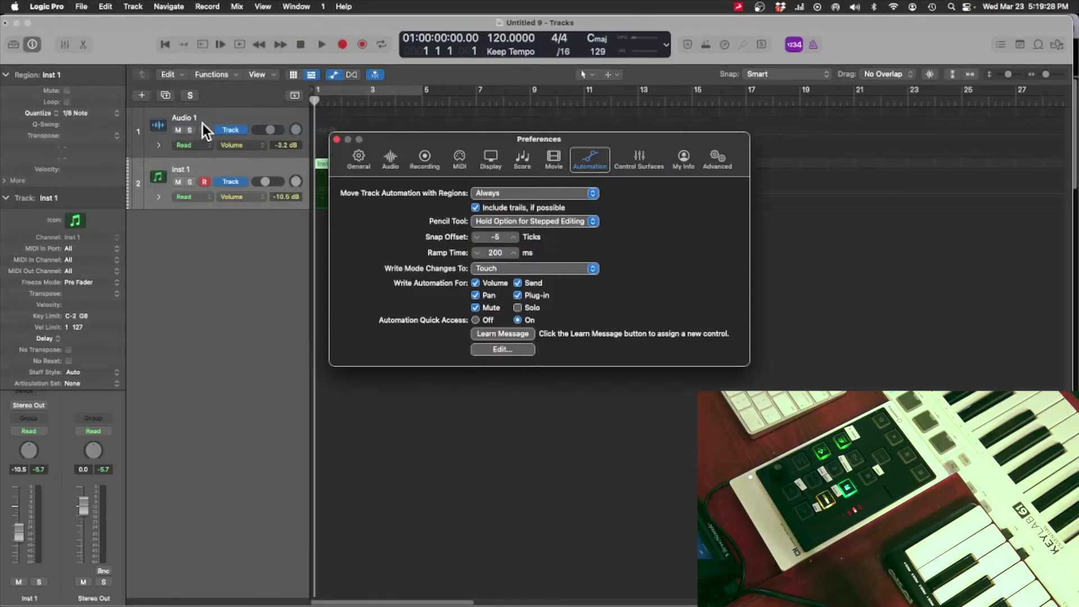
pyautogui.click(477, 318)
pyautogui.click(524, 319)
pyautogui.click(508, 335)
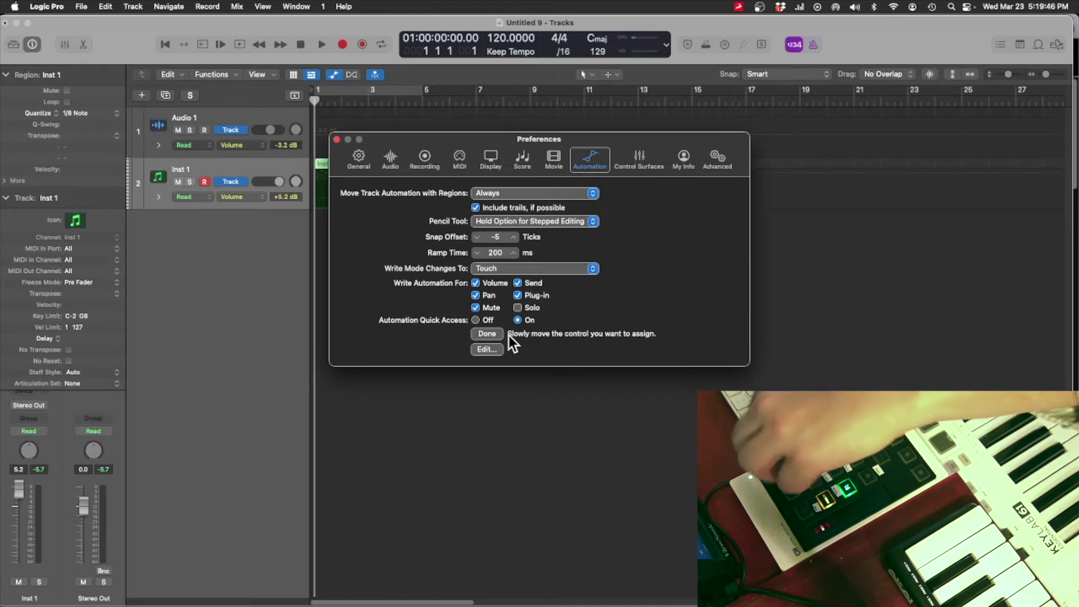
pyautogui.click(487, 333)
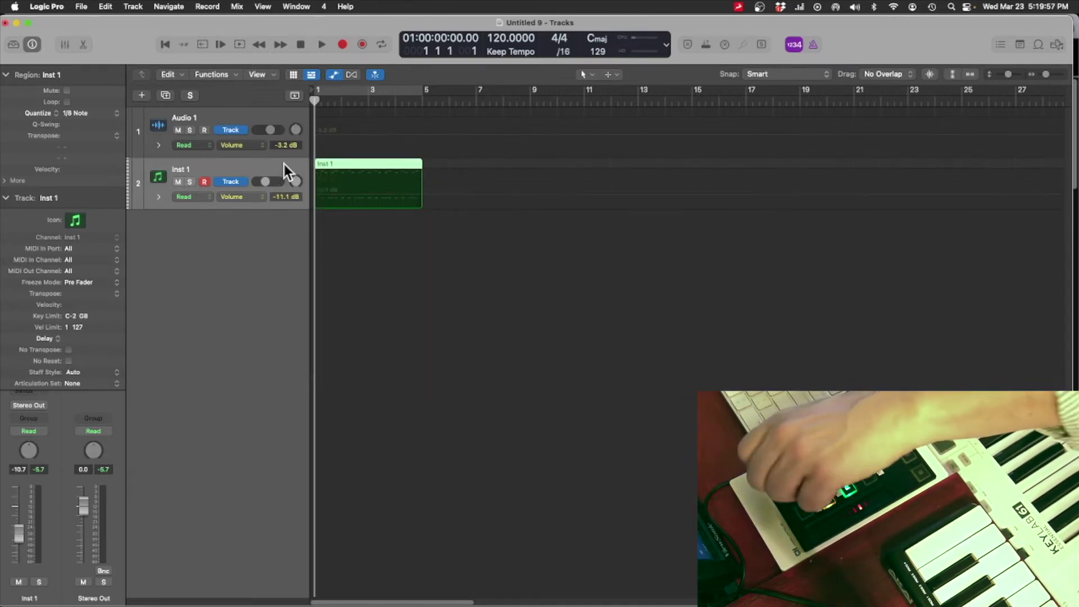
# Step: Show Inst 1's automation lane with the Main > Pan parameter selected
pyautogui.press('a')
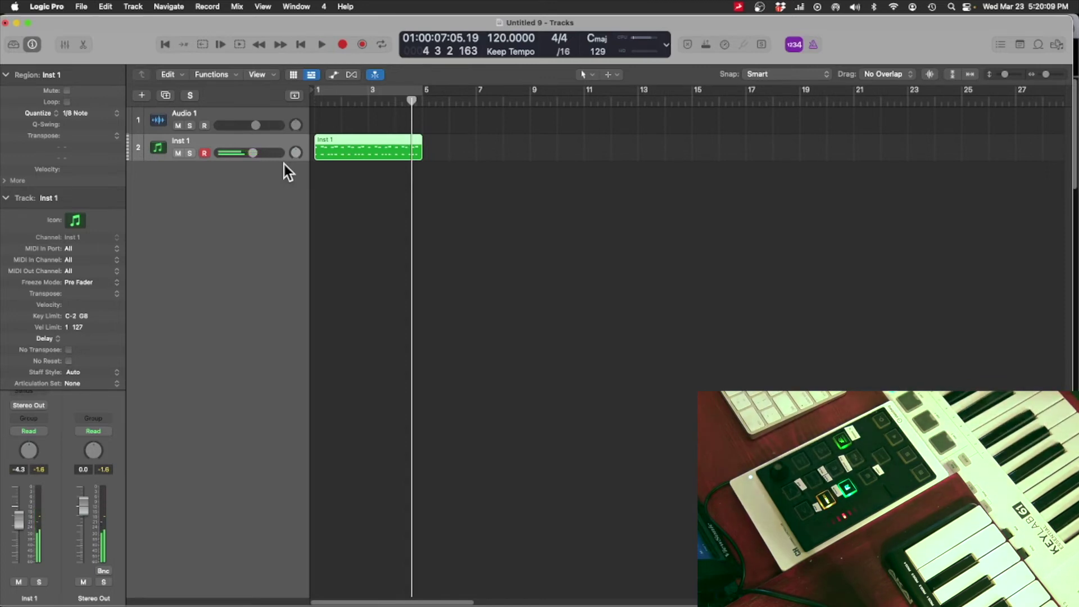
pyautogui.press('a')
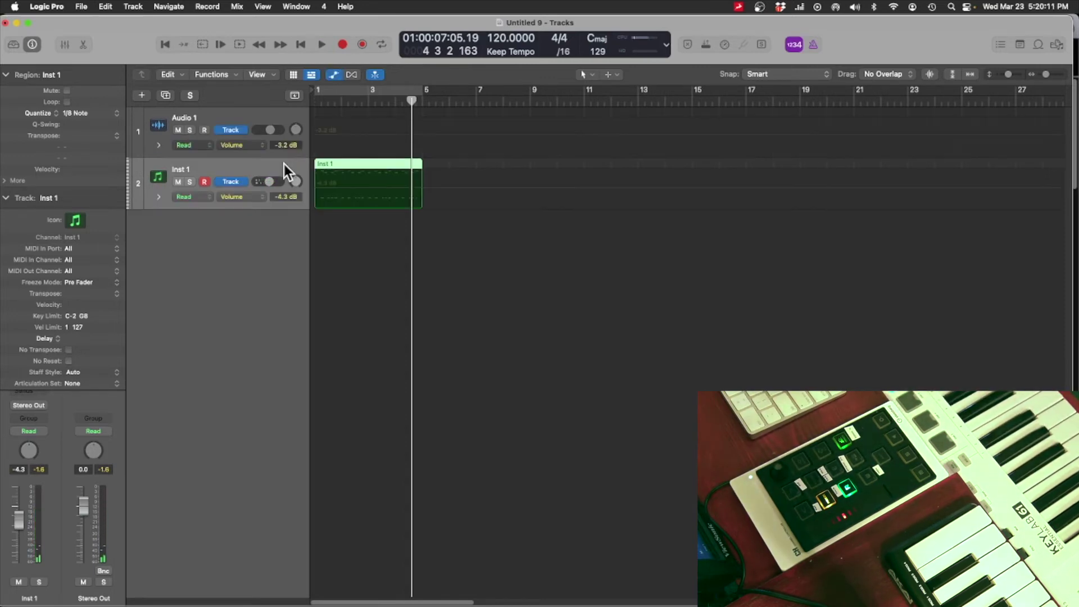
pyautogui.click(247, 194)
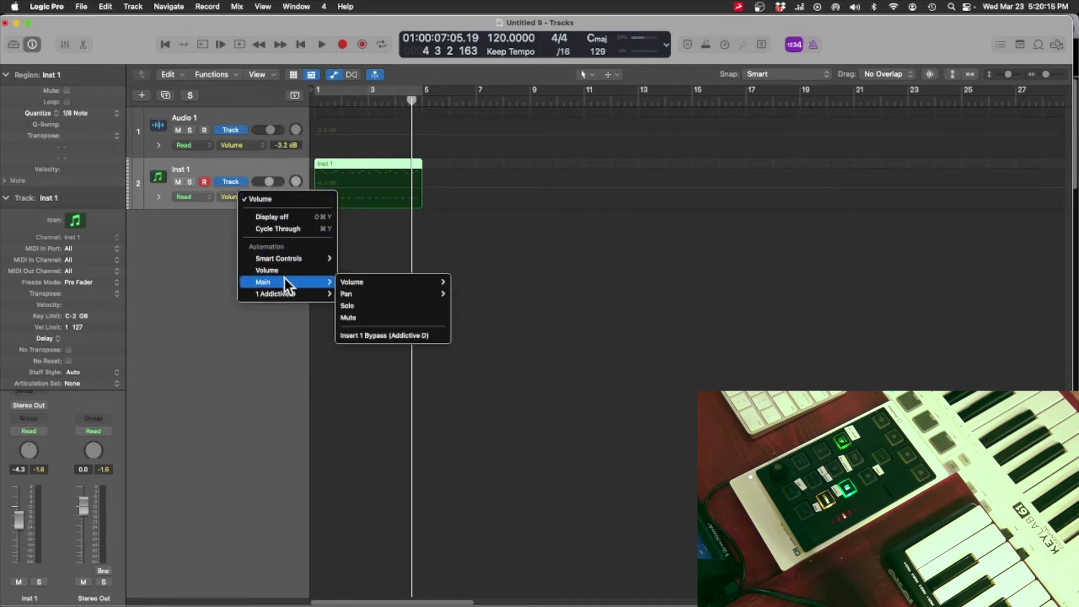
pyautogui.moveTo(284, 278)
pyautogui.click(472, 295)
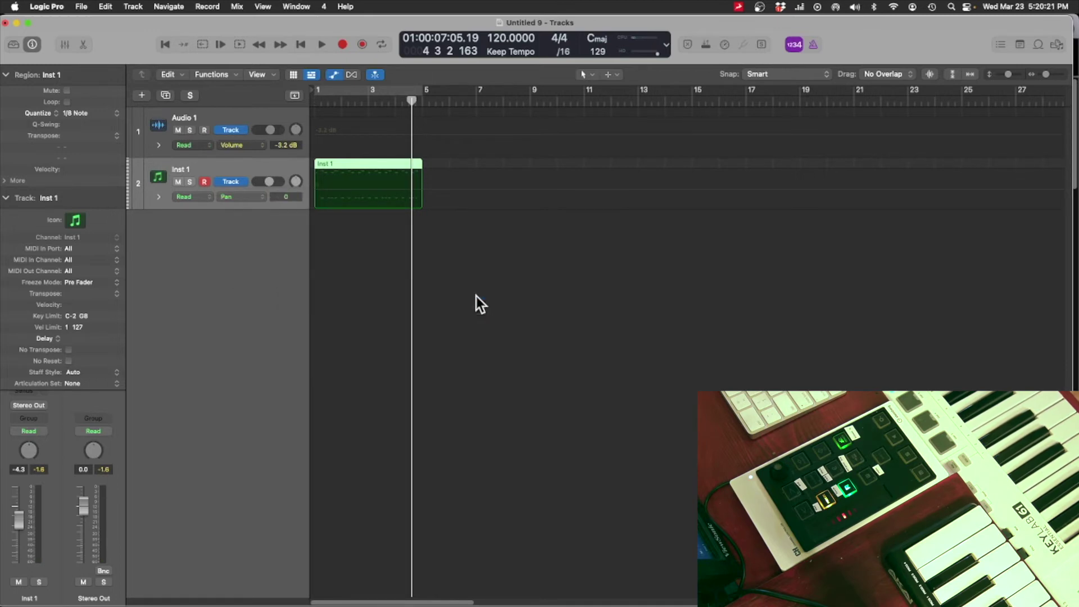
# Step: Return the playhead to the project start and set Inst 1's automation mode to Touch
pyautogui.press('Return')
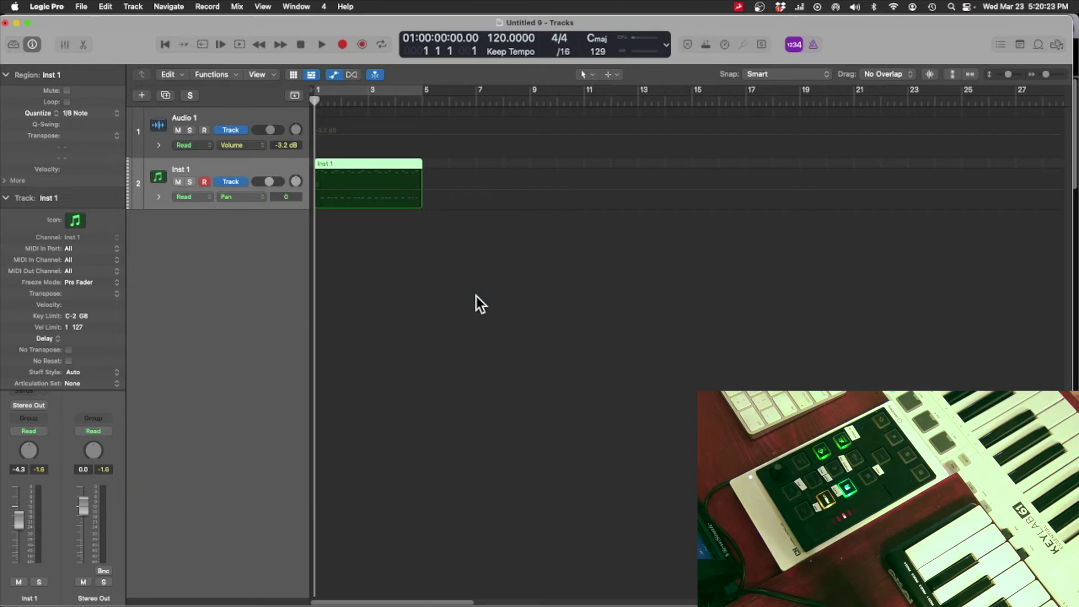
pyautogui.click(207, 194)
pyautogui.click(208, 204)
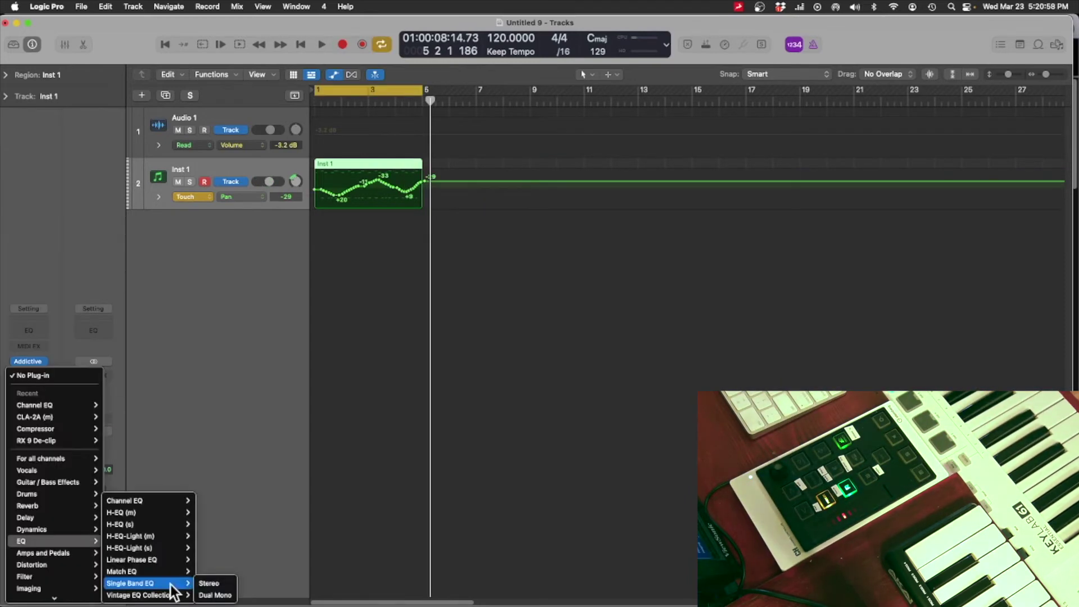
# Step: Add a High Cut Single Band EQ at 20 Hz to Inst 1, then play from the start
pyautogui.click(175, 592)
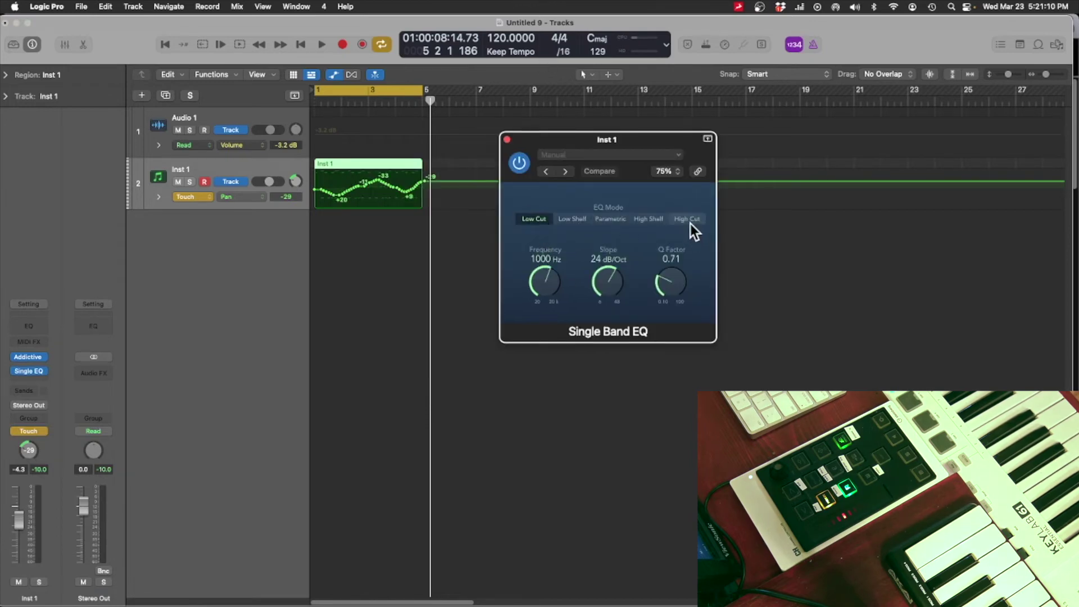
pyautogui.click(688, 219)
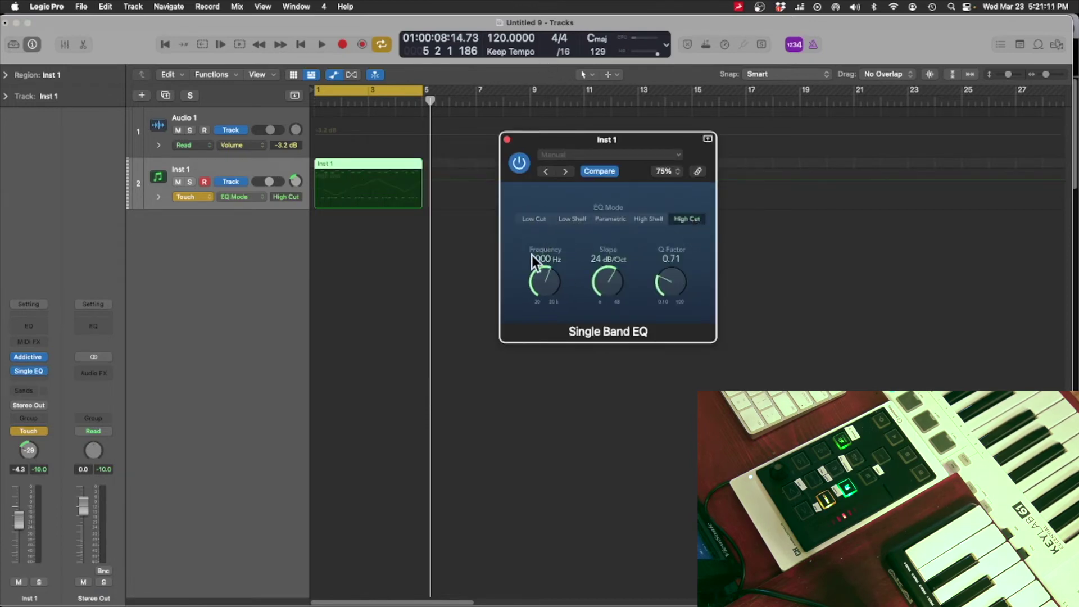
pyautogui.moveTo(554, 275); pyautogui.dragTo(519, 312)
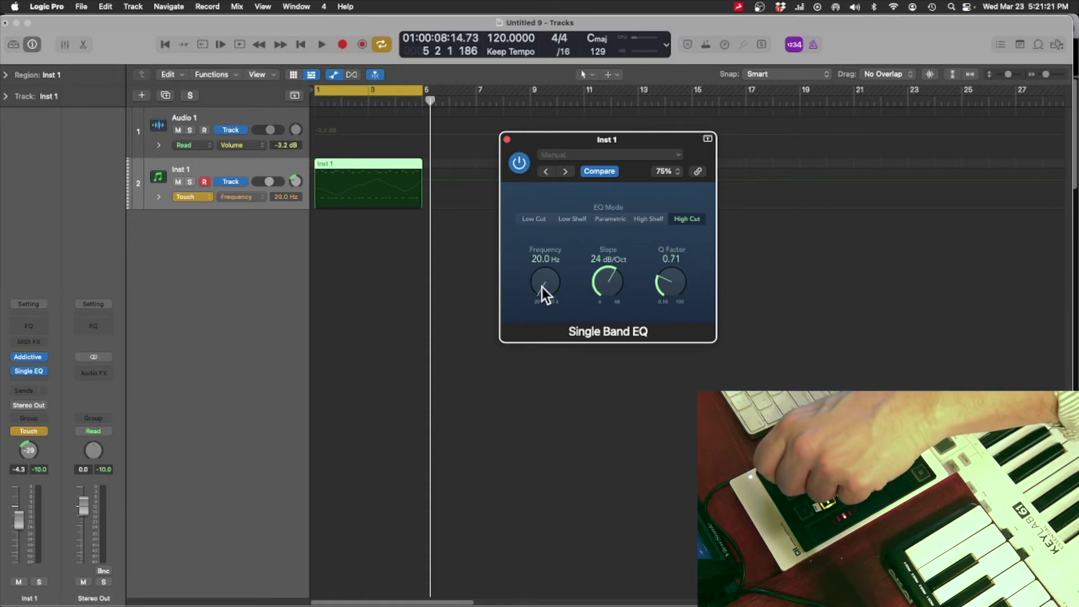
pyautogui.press('Return')
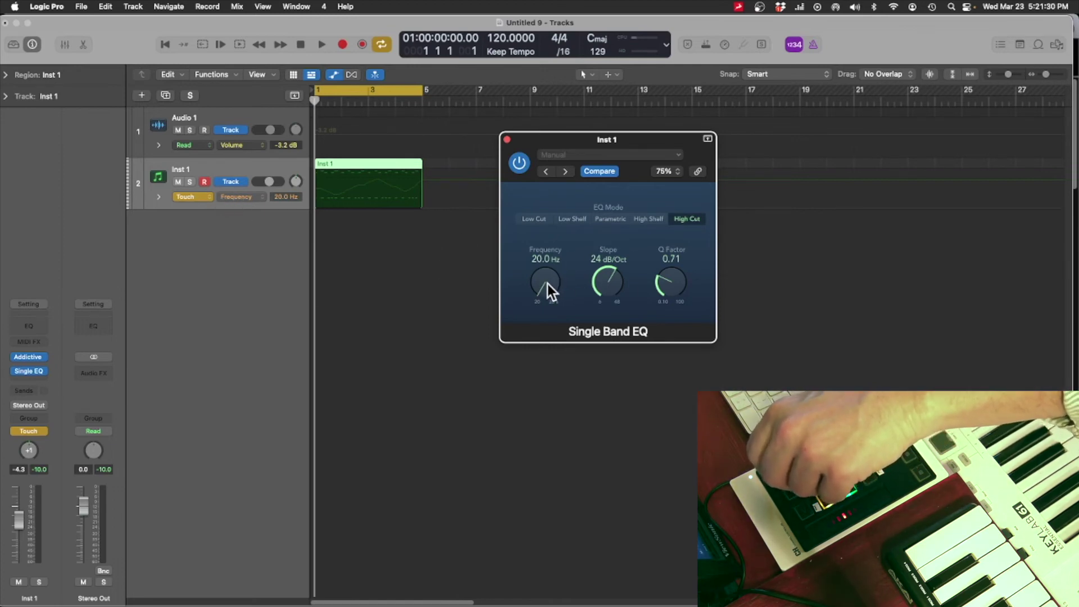
pyautogui.press('space')
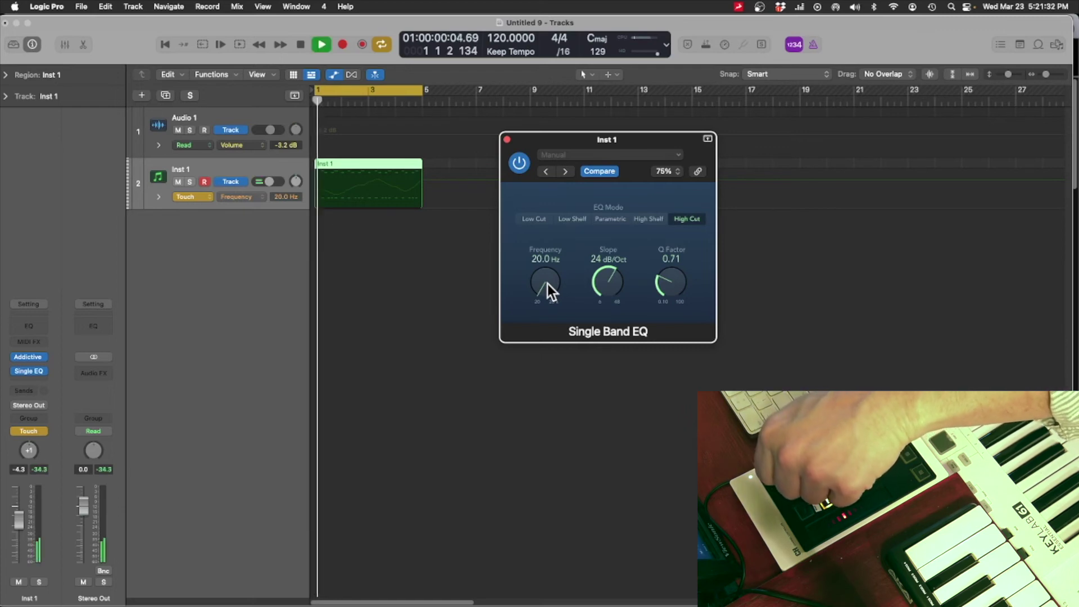